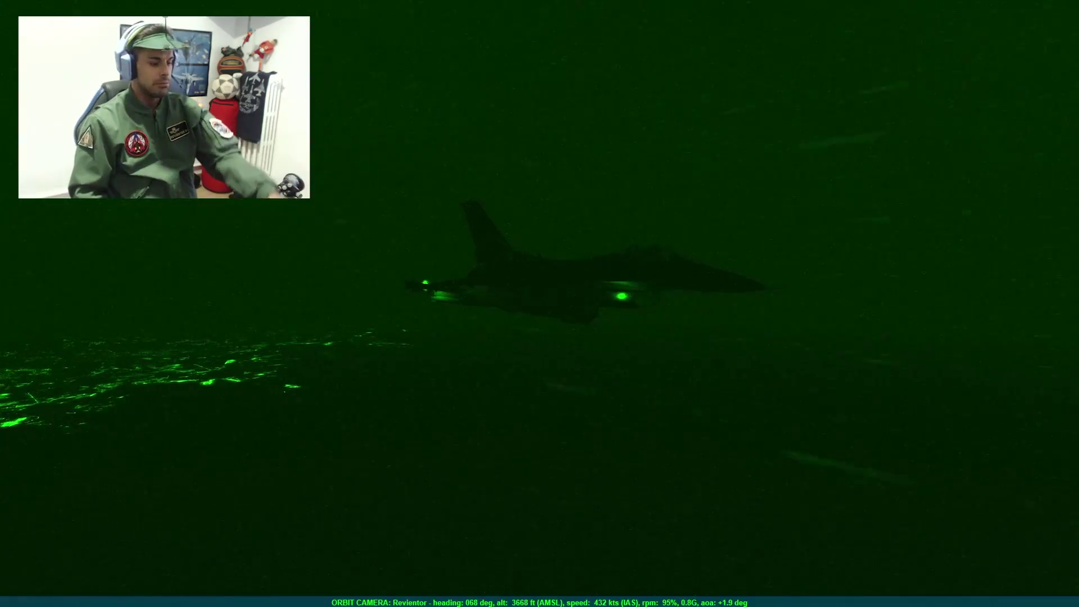
Turn off night vision, show the cockpit HUD in darkness, then the external view of the jet.
{"action": "key", "text": "n"}
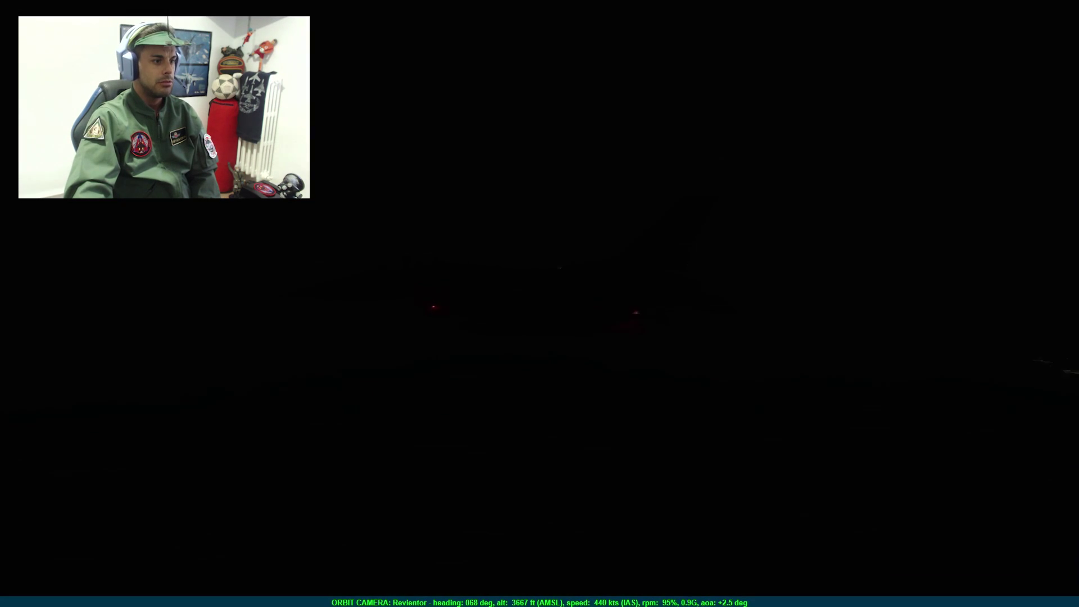
{"action": "key", "text": "F1"}
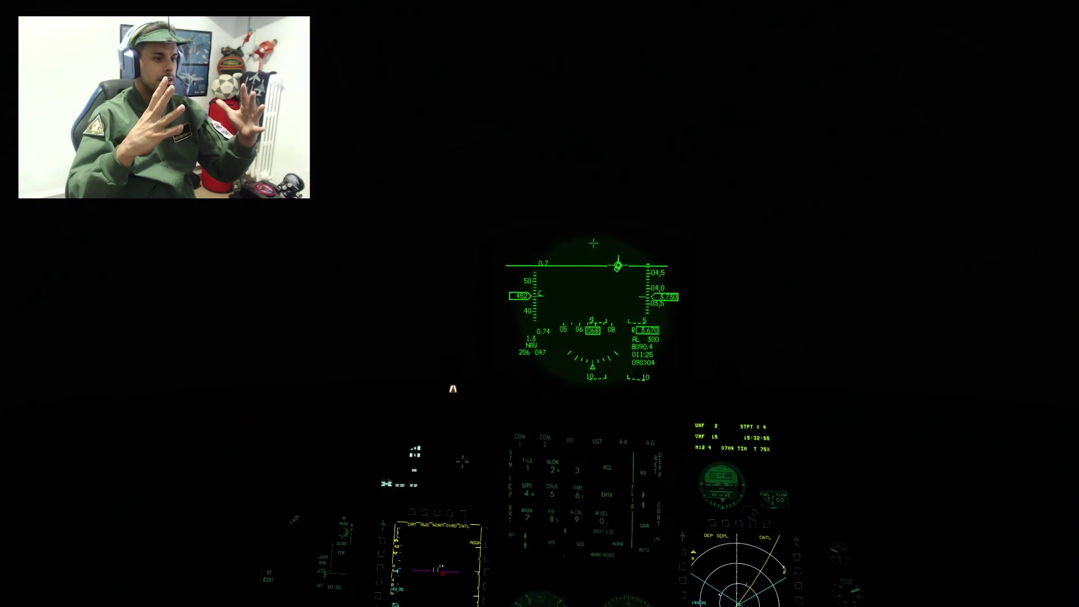
{"action": "key", "text": "F3"}
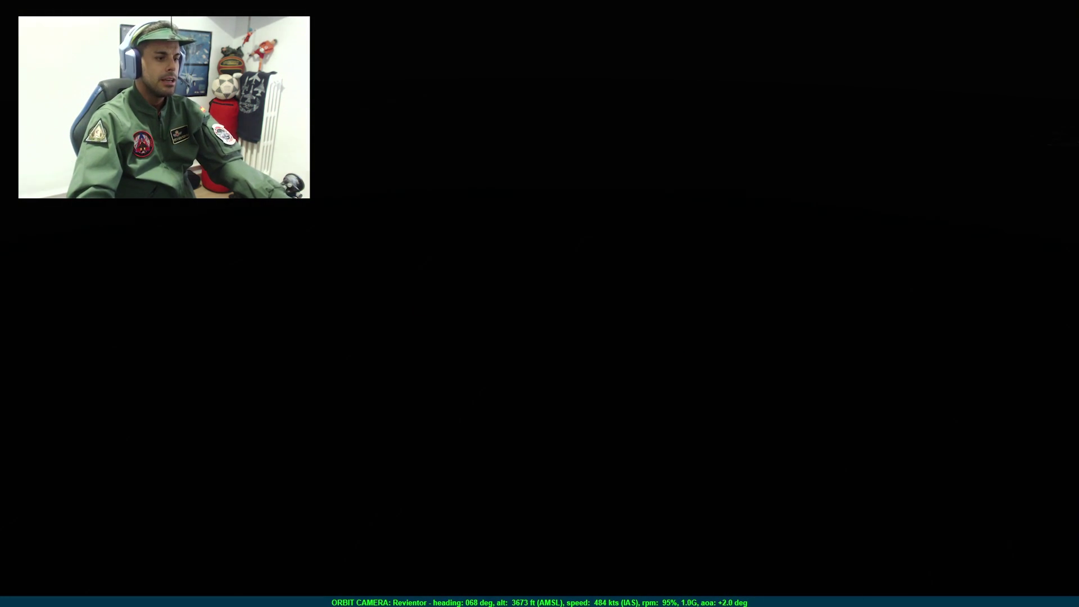
Fly in cockpit view until the lit city appears below the green HUD.
{"action": "key", "text": "F1"}
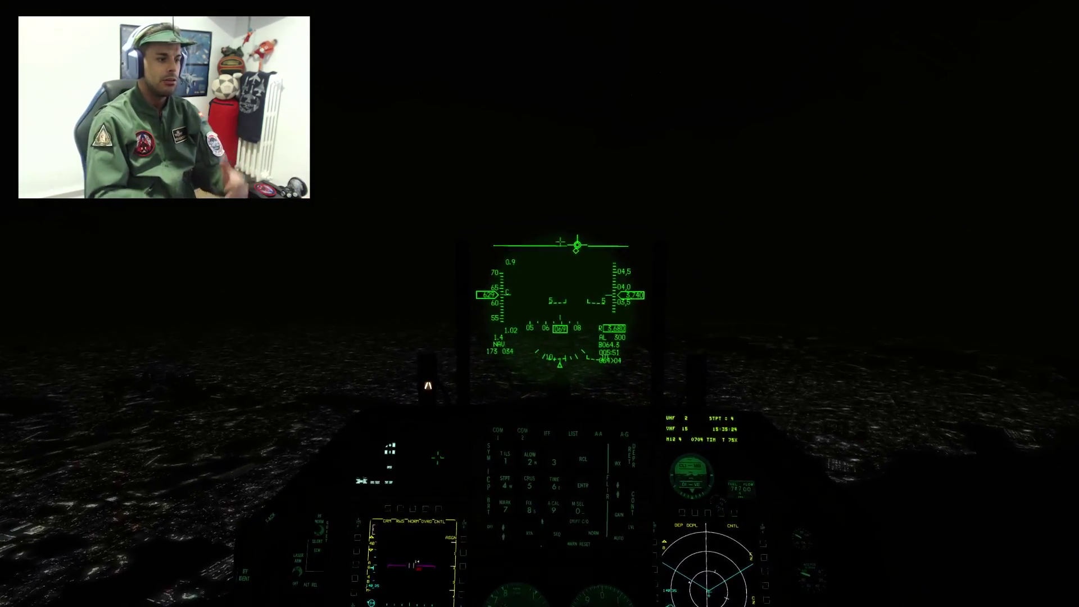
Show the F-16 from the outside view circling over the glowing city lights.
{"action": "key", "text": "F3"}
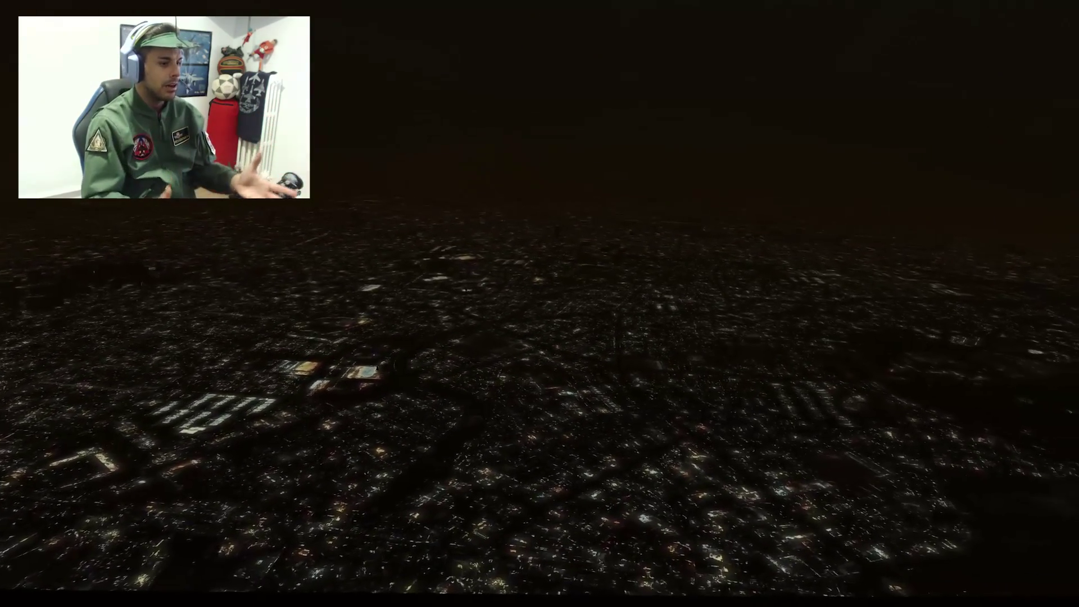
Fly in cockpit view with the HUD glowing over the city lights at about 545 knots.
{"action": "key", "text": "F1"}
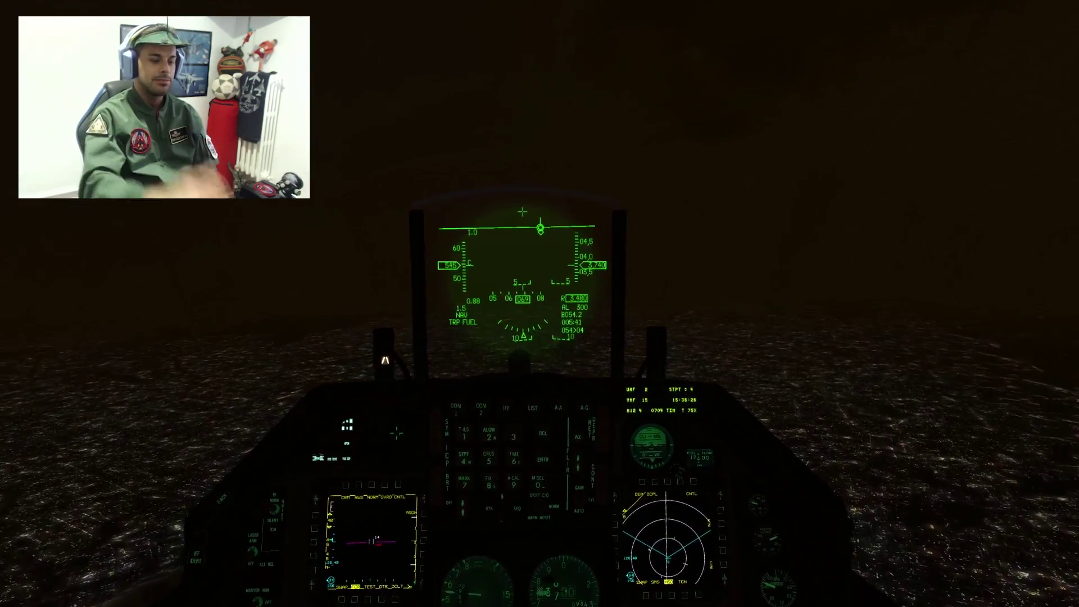
Show the jet from an external camera, silhouetted above the orange city glow.
{"action": "key", "text": "F2"}
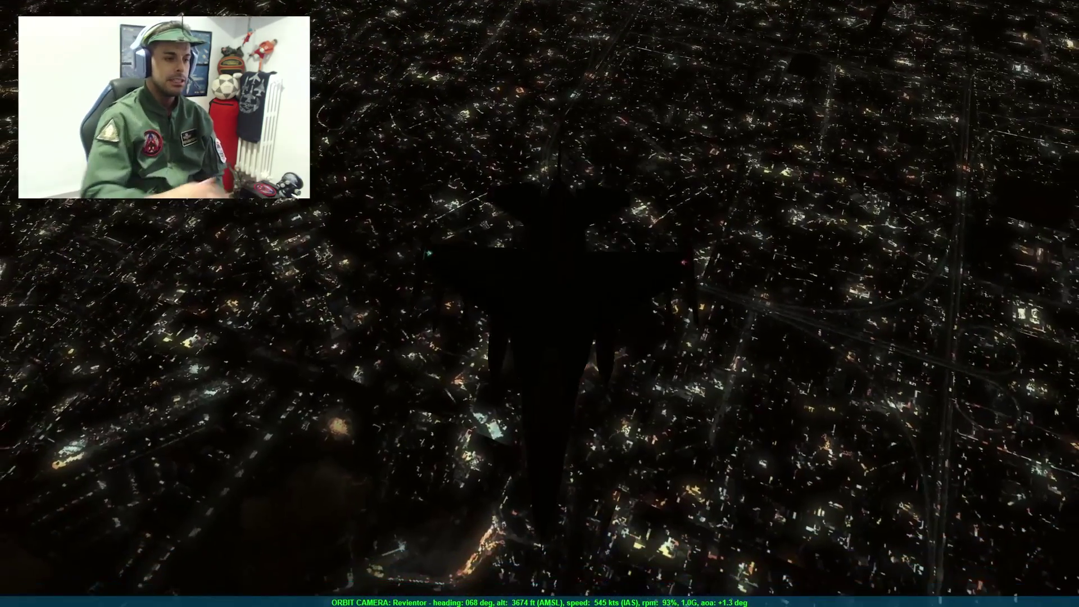